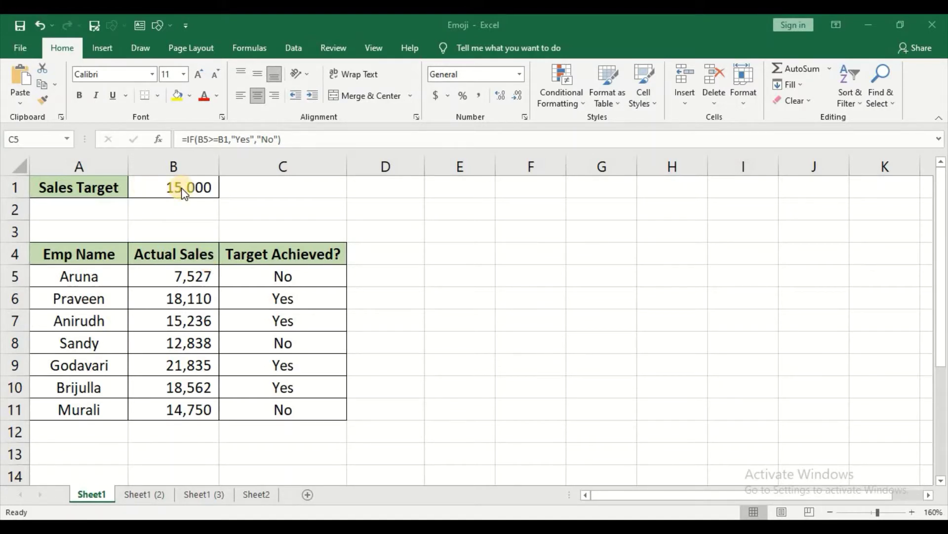
Check C5's Yes/No IF formula, then move to the Sheet1 (2) emoji results sheet
click(283, 277)
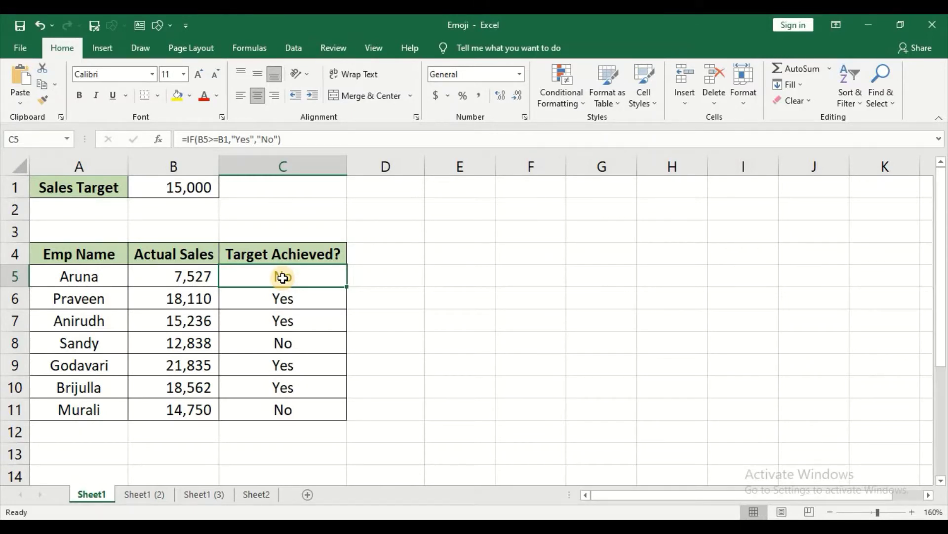
click(150, 493)
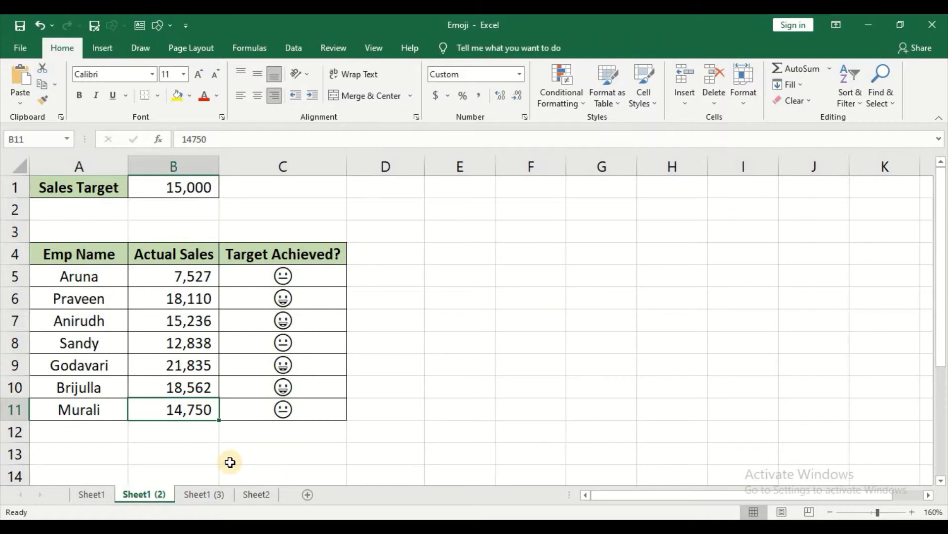
On Sheet1 (3), begin C5's formula as =IF(B5>=B1," comparing actual sales to the target
click(209, 493)
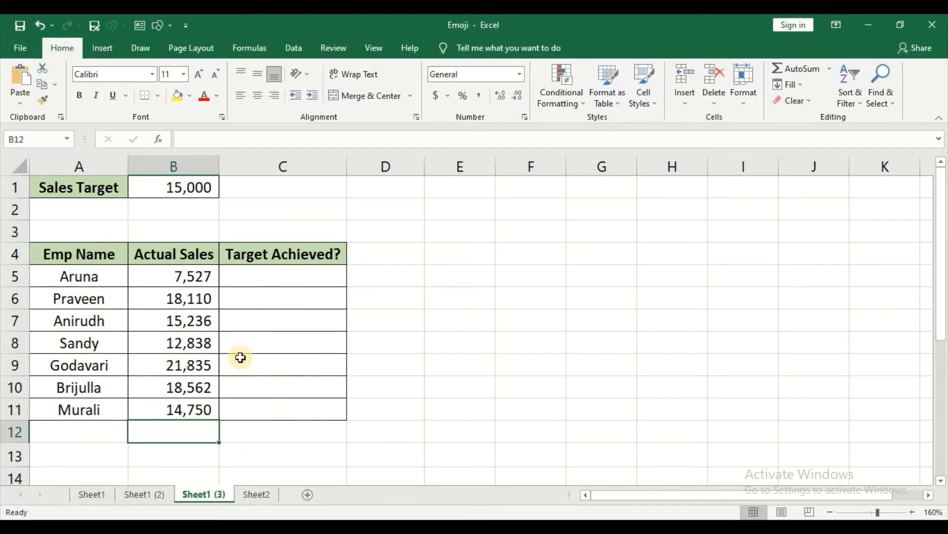
click(272, 275)
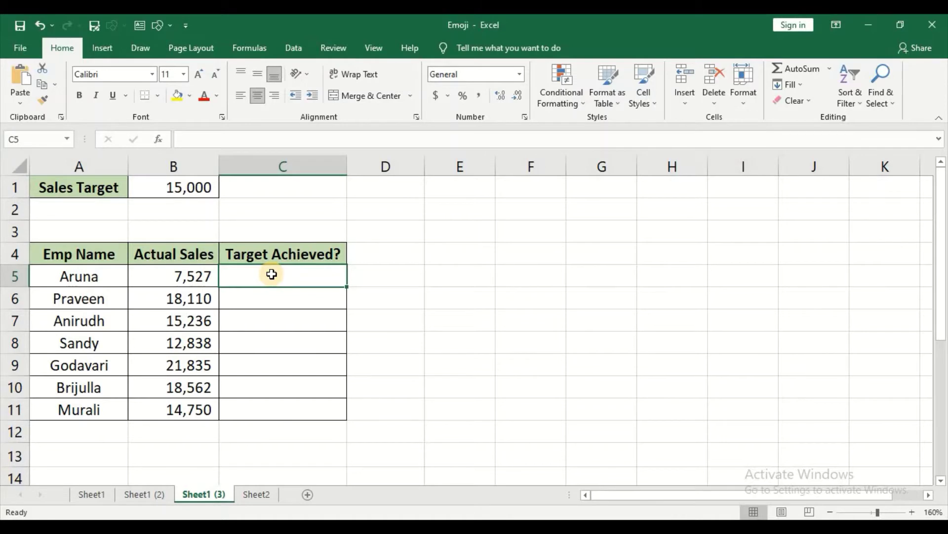
text(=if)
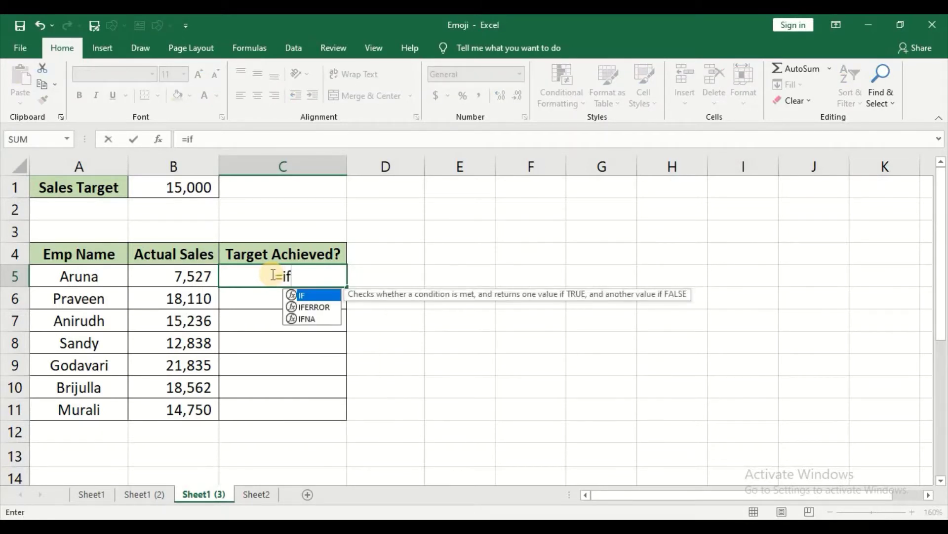
key(Tab)
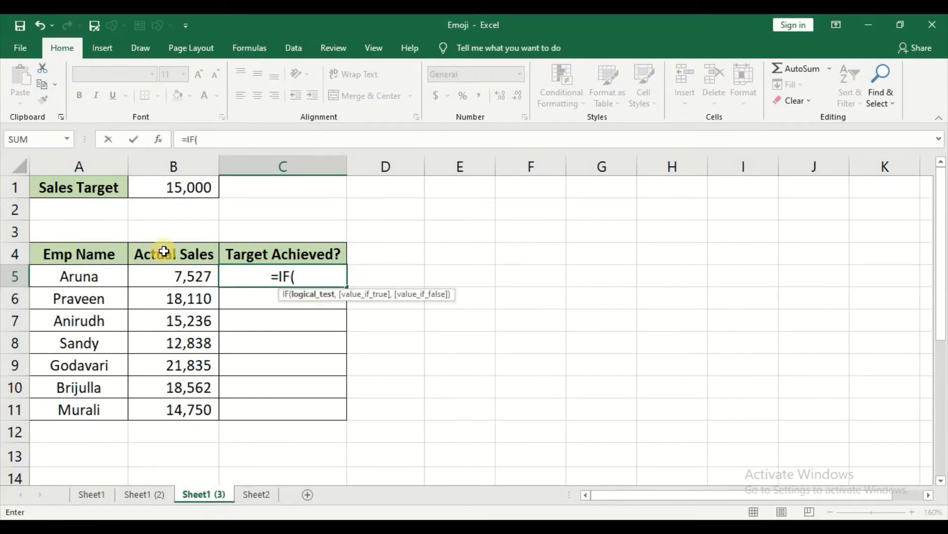
click(161, 272)
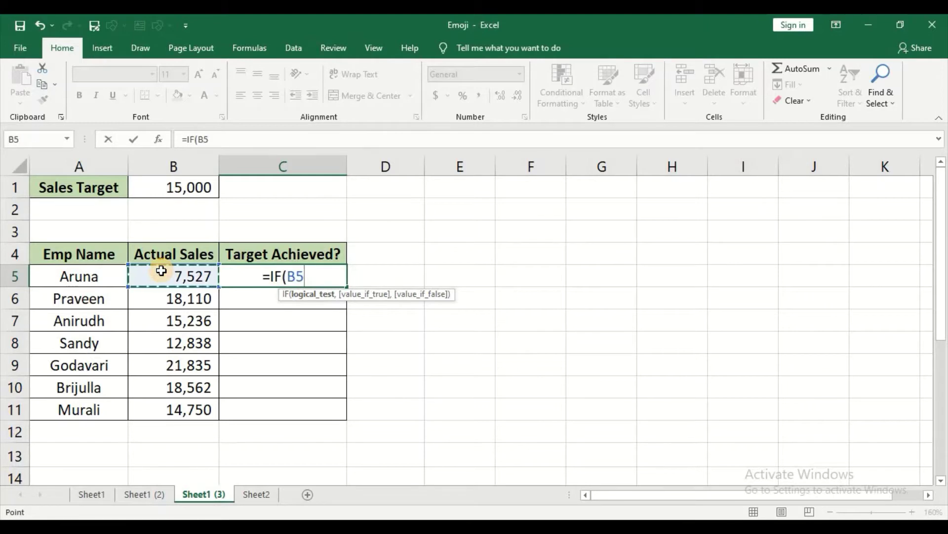
text(>)
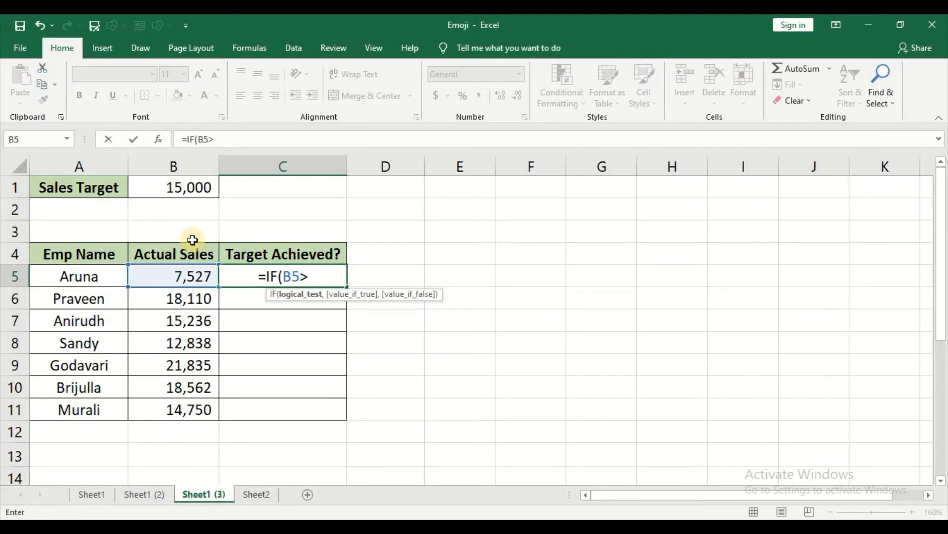
text(=)
click(189, 189)
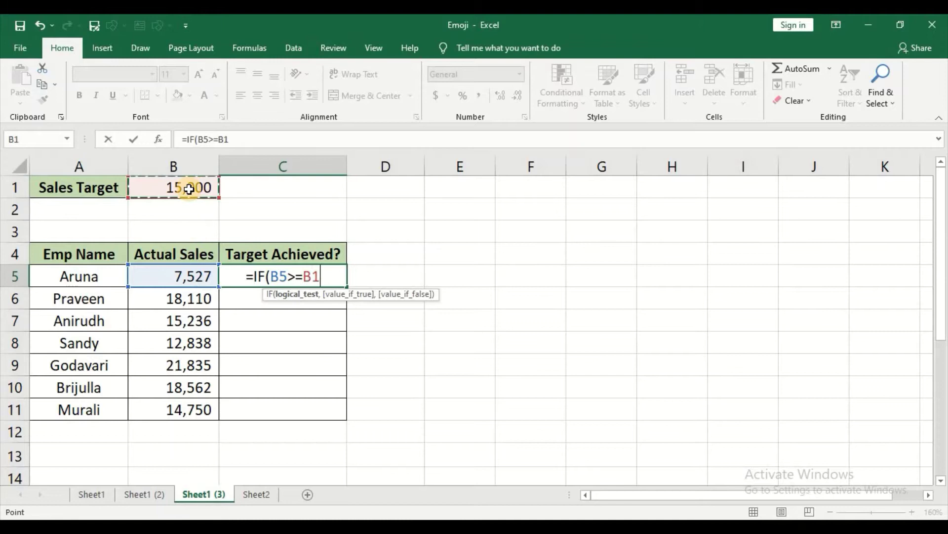
text(,)
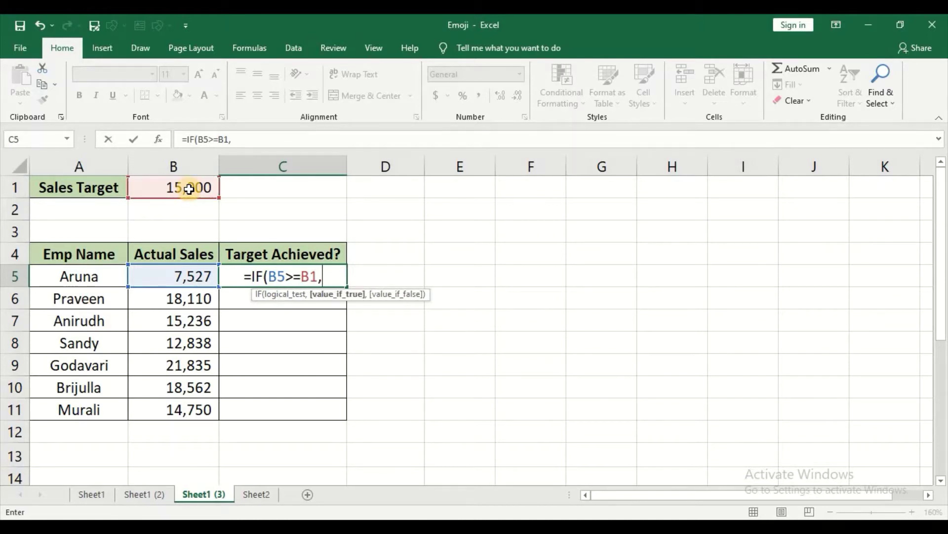
text(")
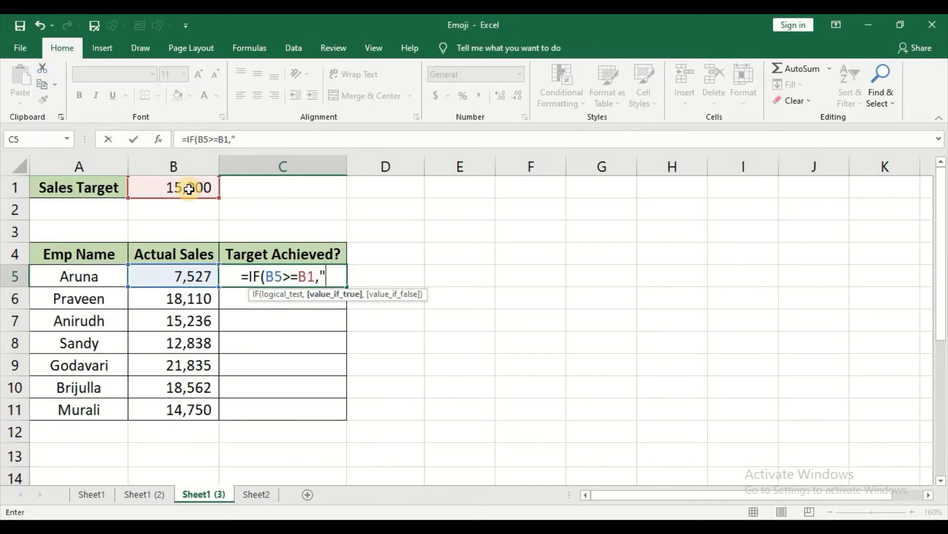
Insert a quoted grinning face emoji as the IF formula's true result in C5
key(super+period)
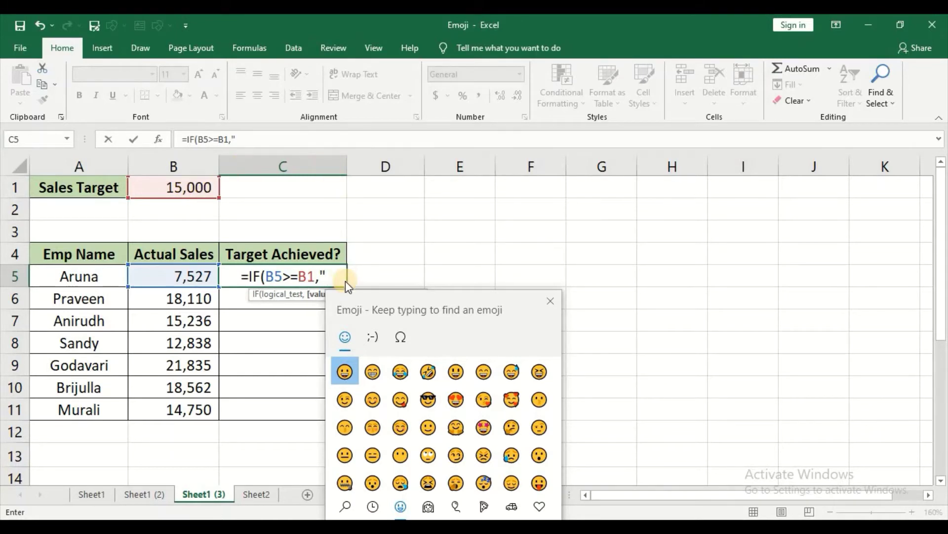
click(344, 374)
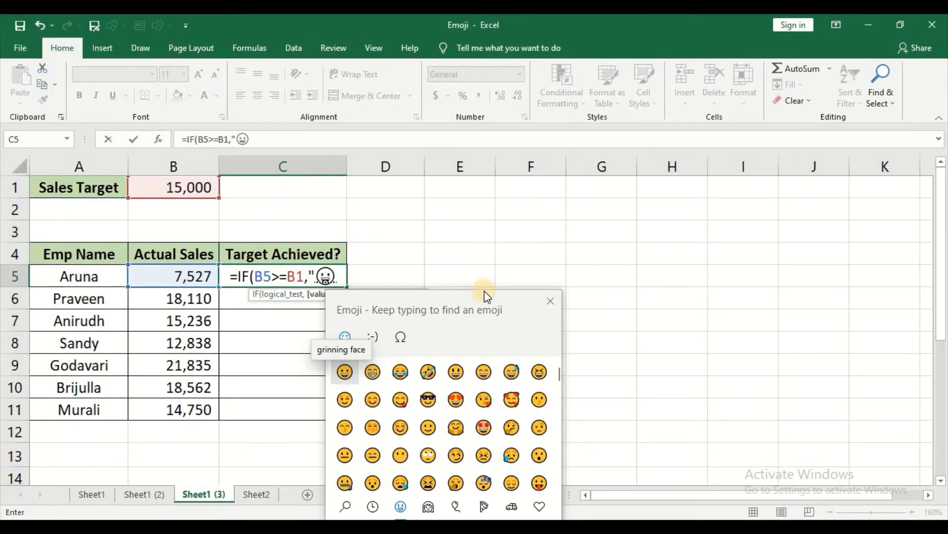
click(549, 300)
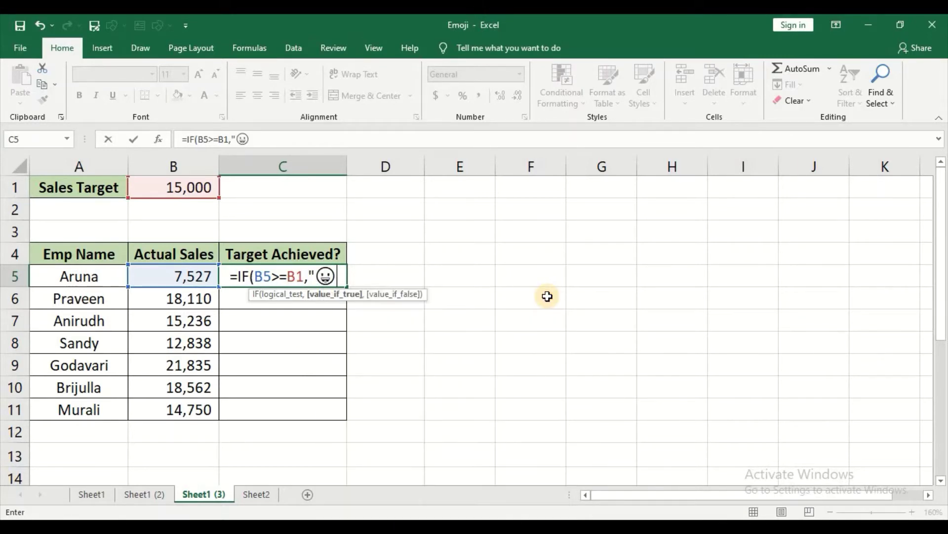
text(")
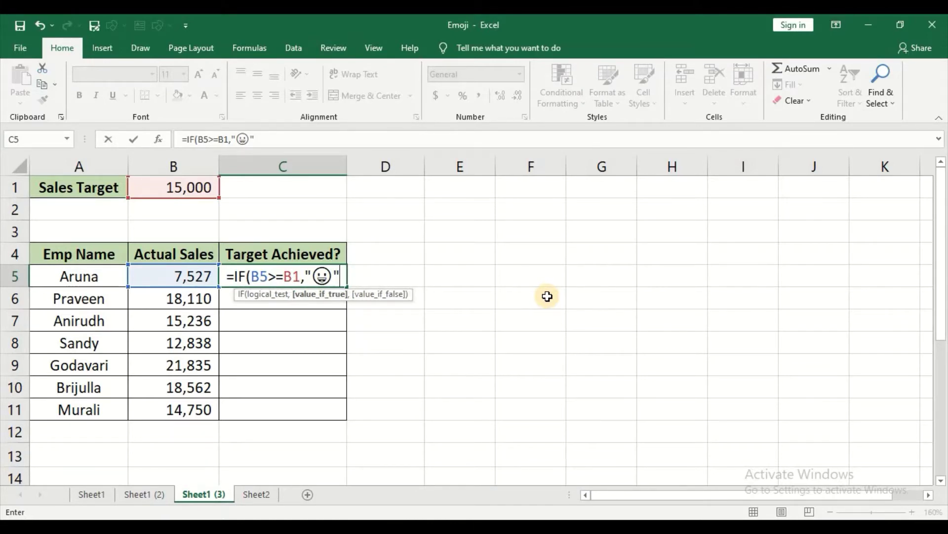
click(344, 277)
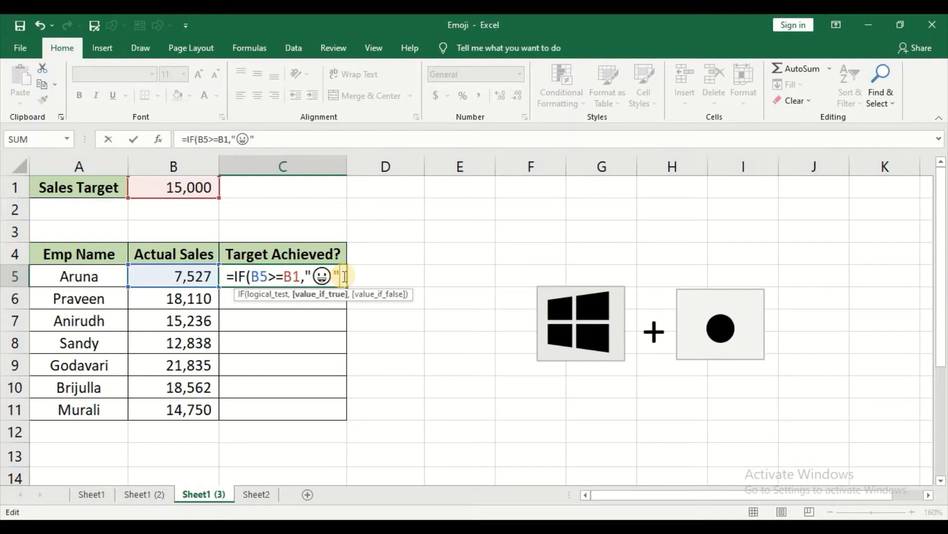
Add a quoted neutral face emoji as the false result and close the IF formula
text(,")
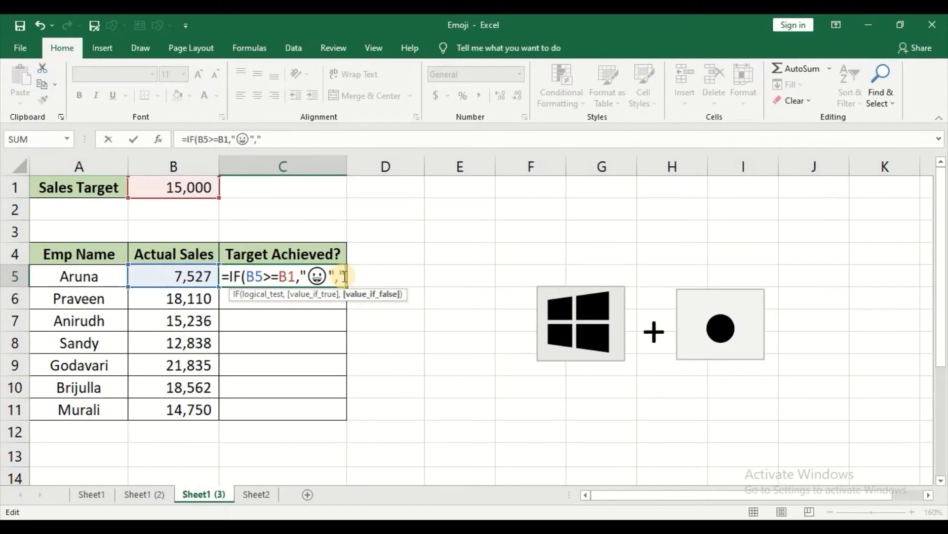
key(super+period)
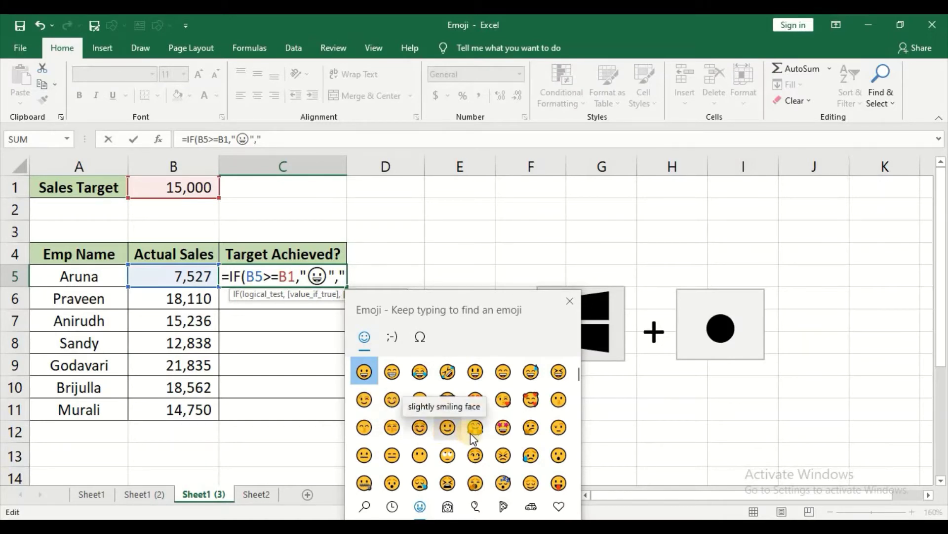
click(366, 452)
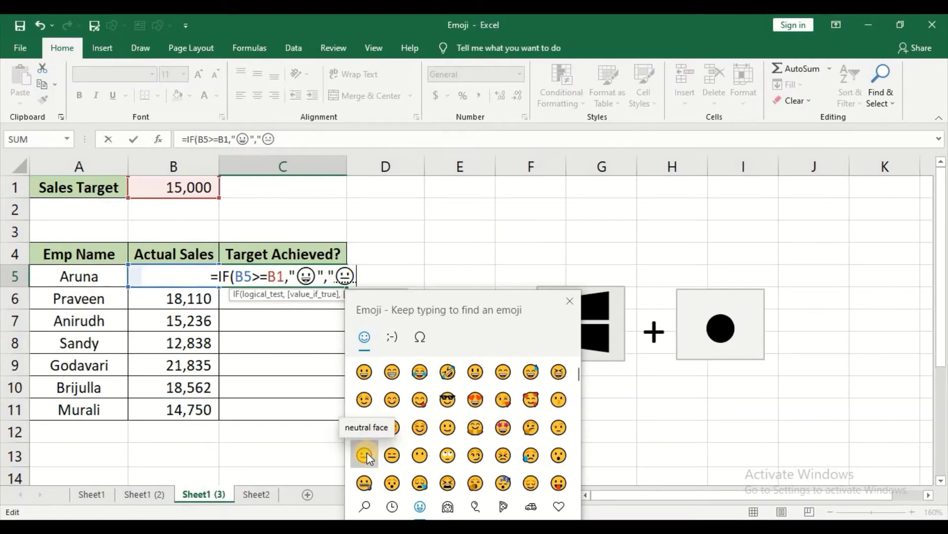
click(571, 300)
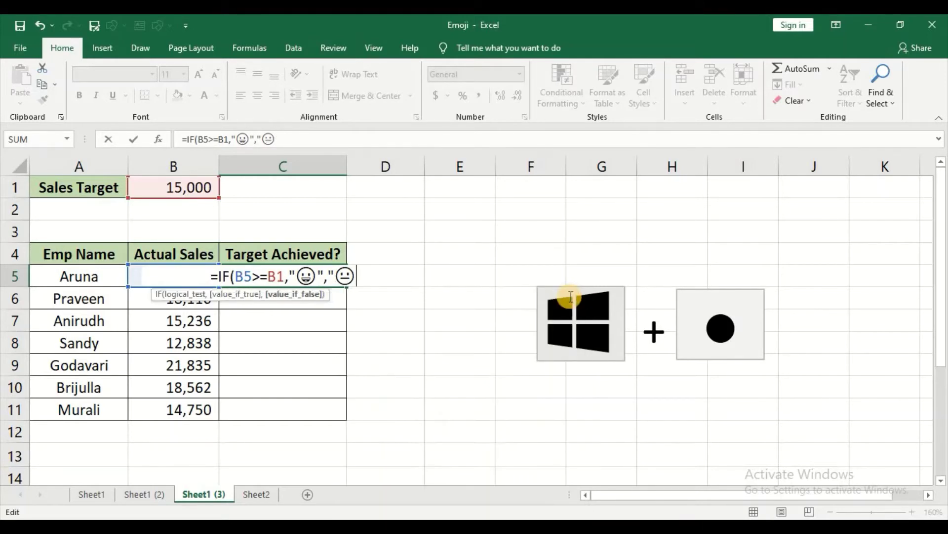
text(")
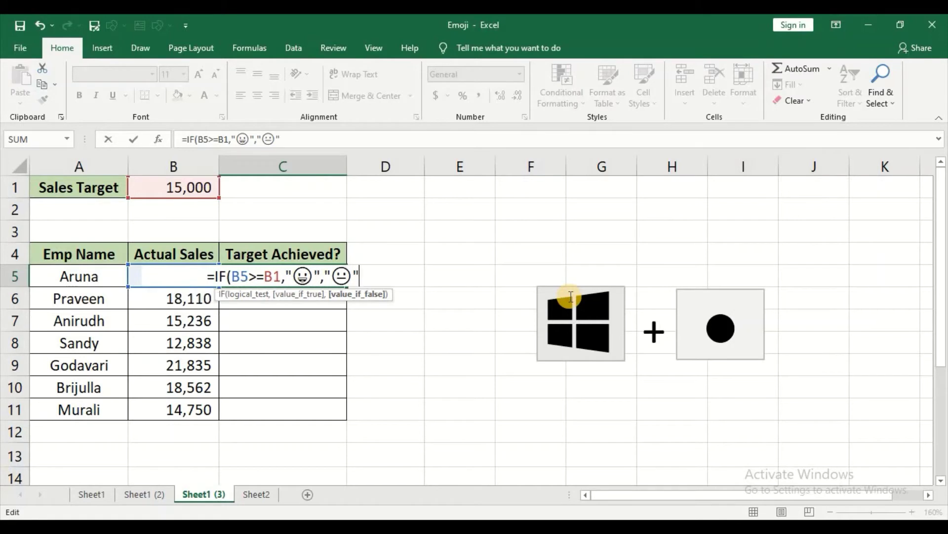
text())
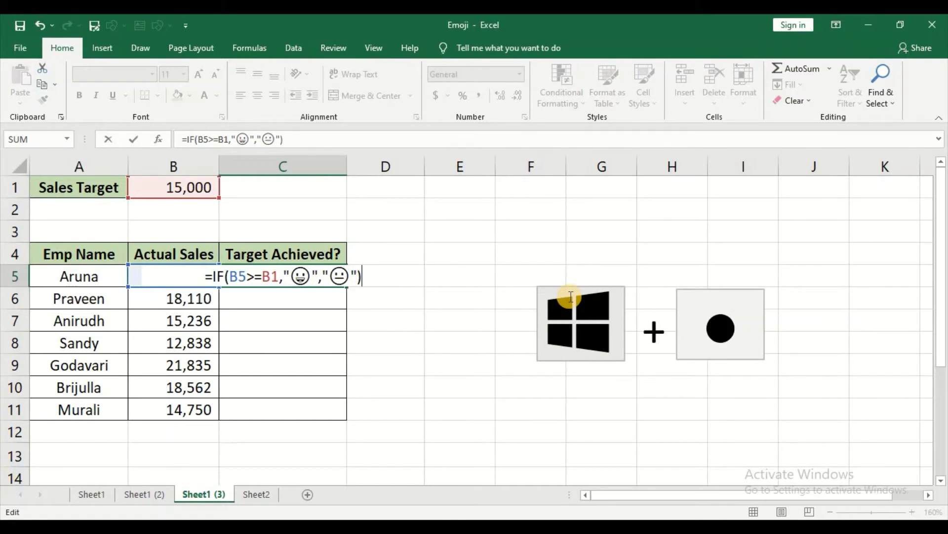
Commit the C5 emoji formula and fill it down through C11
key(Return)
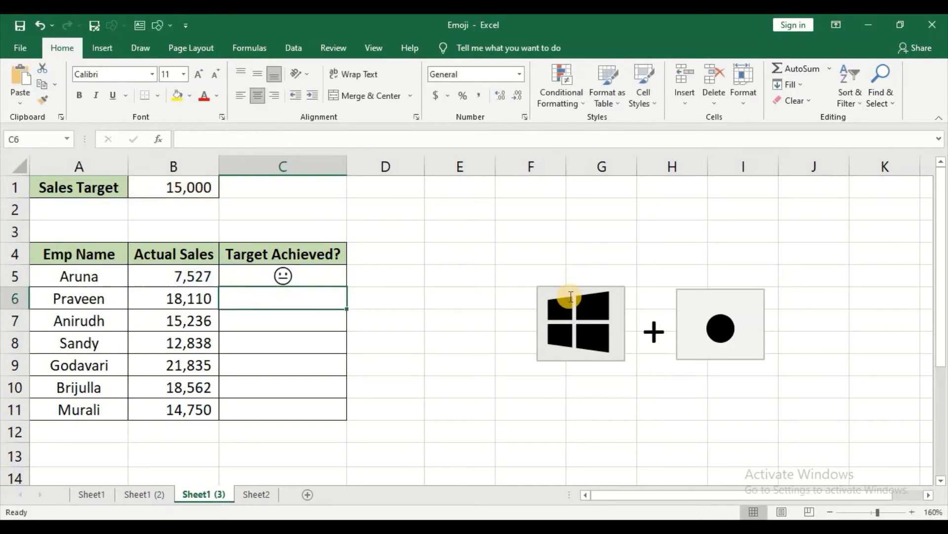
key(Up)
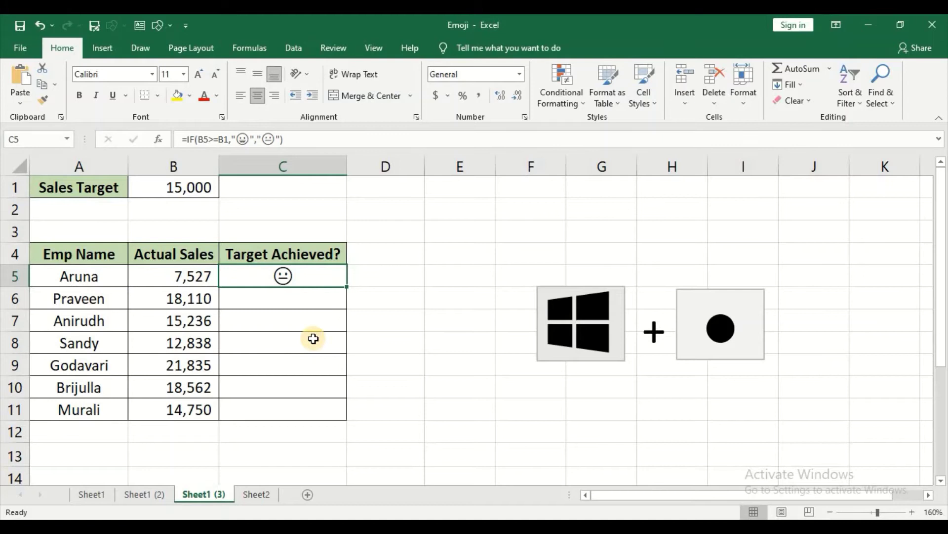
double_click(347, 286)
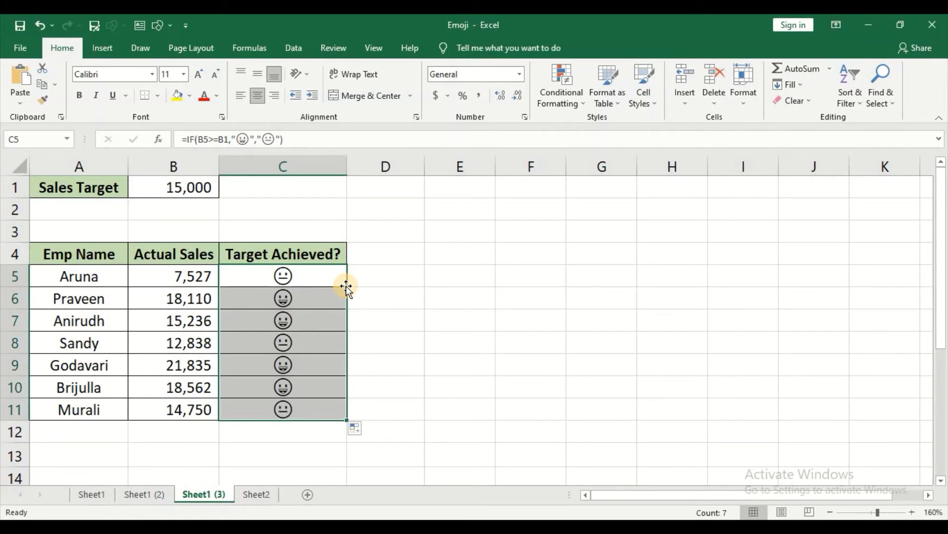
click(307, 275)
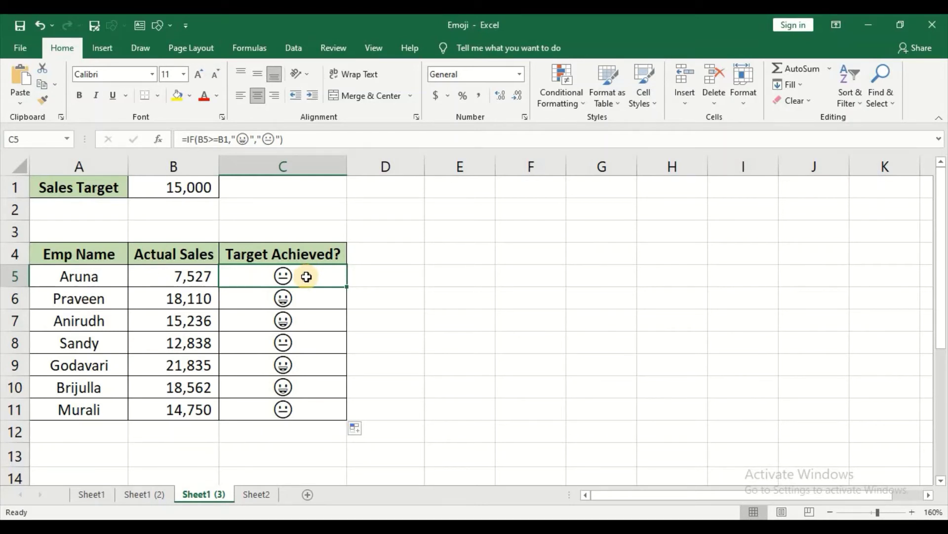
double_click(306, 276)
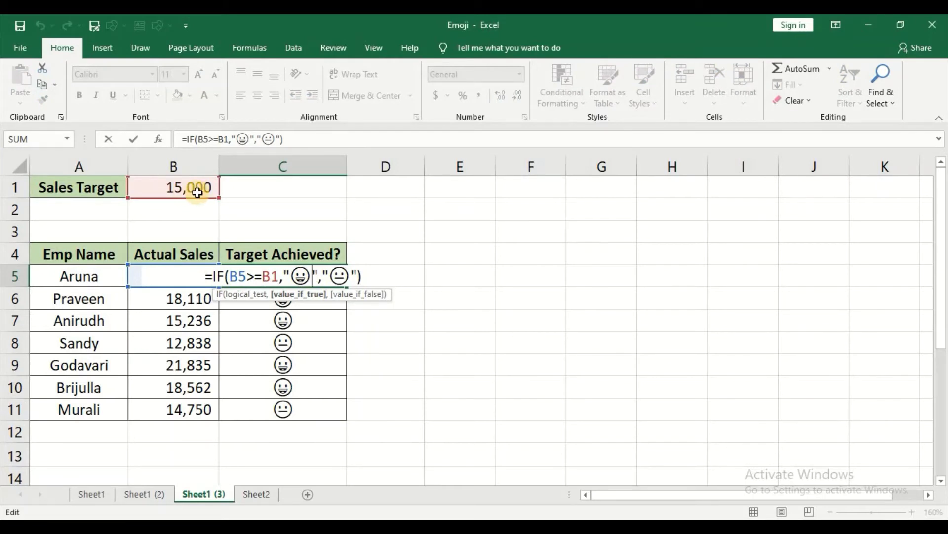
key(Return)
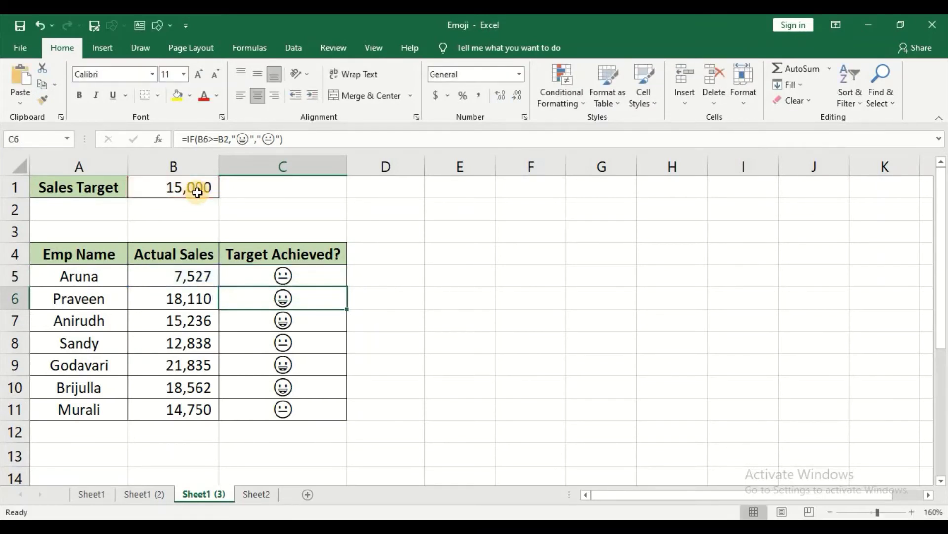
double_click(311, 292)
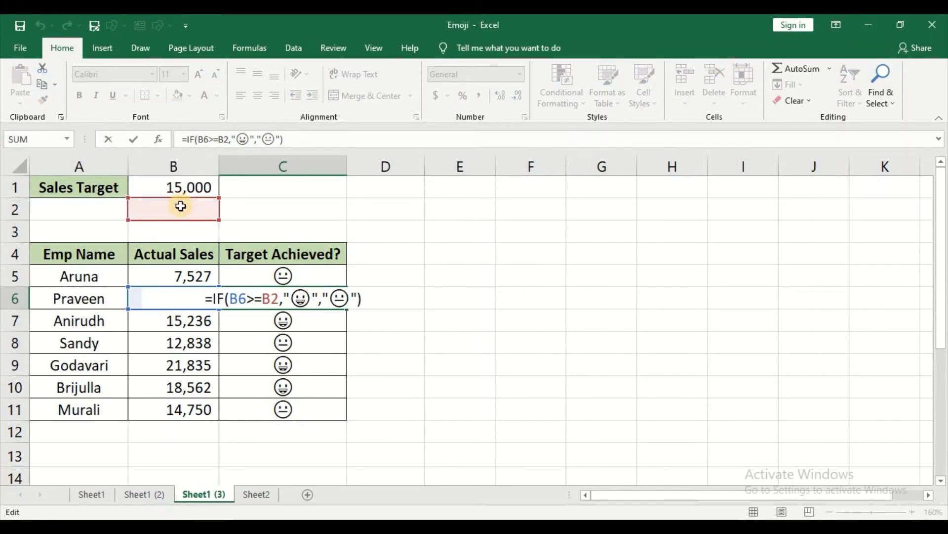
key(Return)
key(Up)
key(Up)
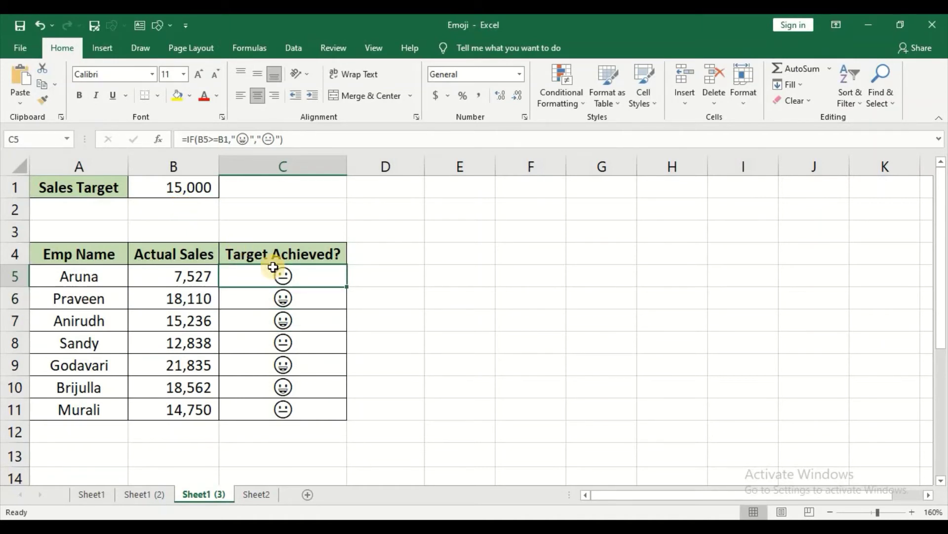
Change the B1 reference in C5's formula to the absolute $B$1 using F4
double_click(289, 275)
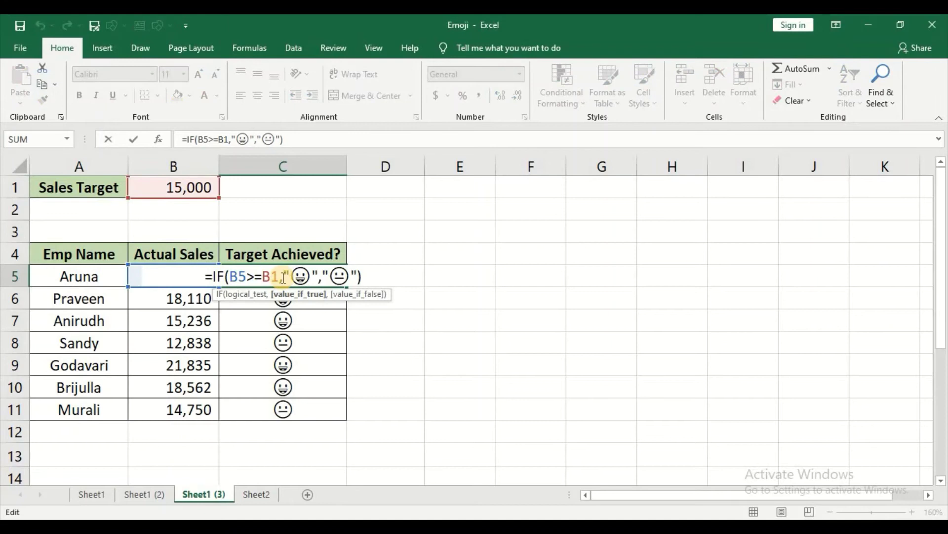
click(270, 278)
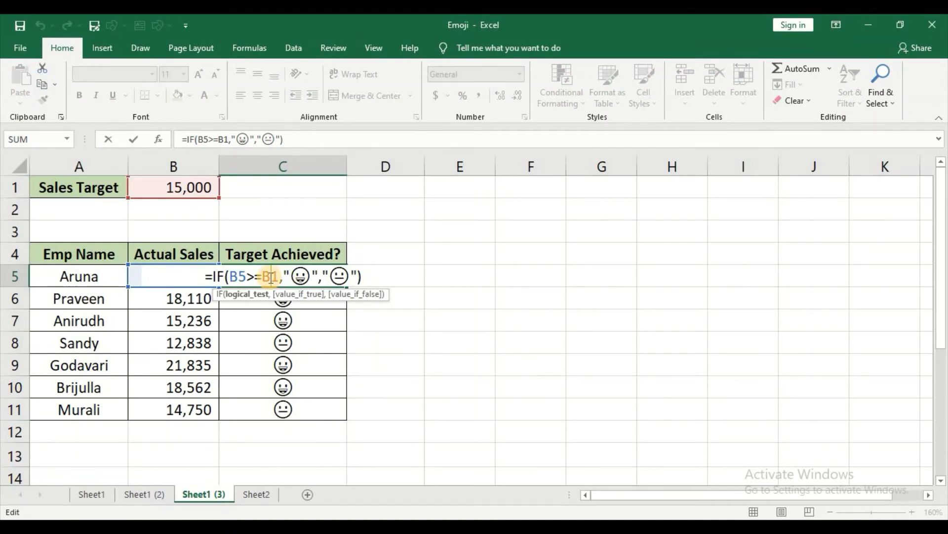
key(F4)
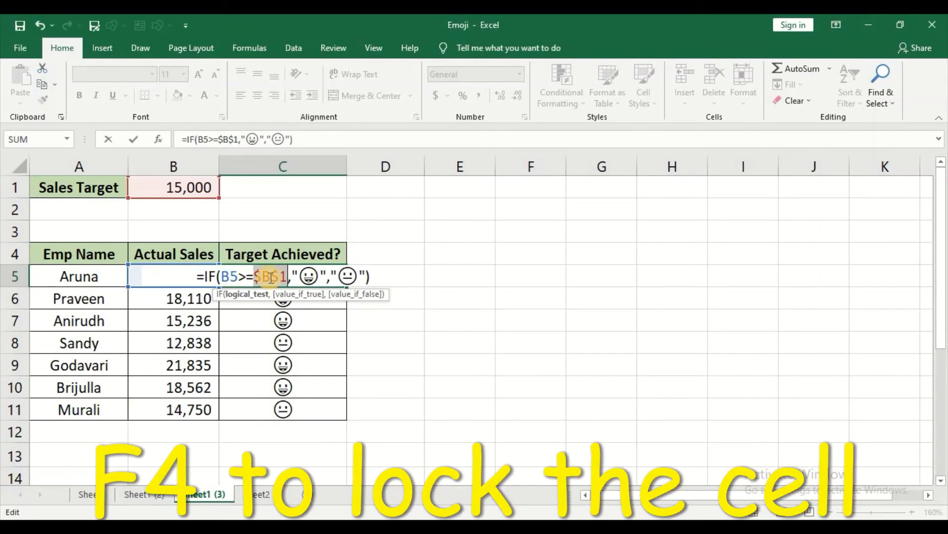
key(Return)
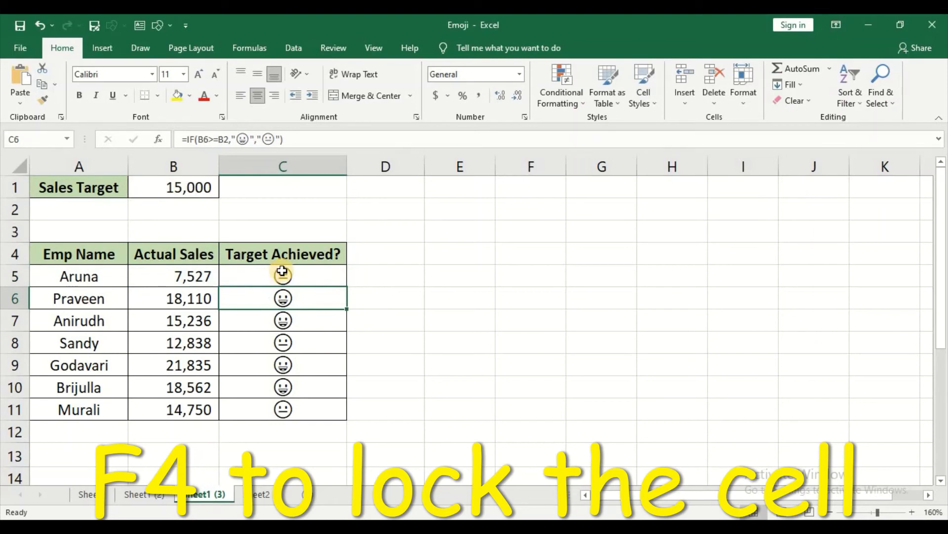
click(282, 271)
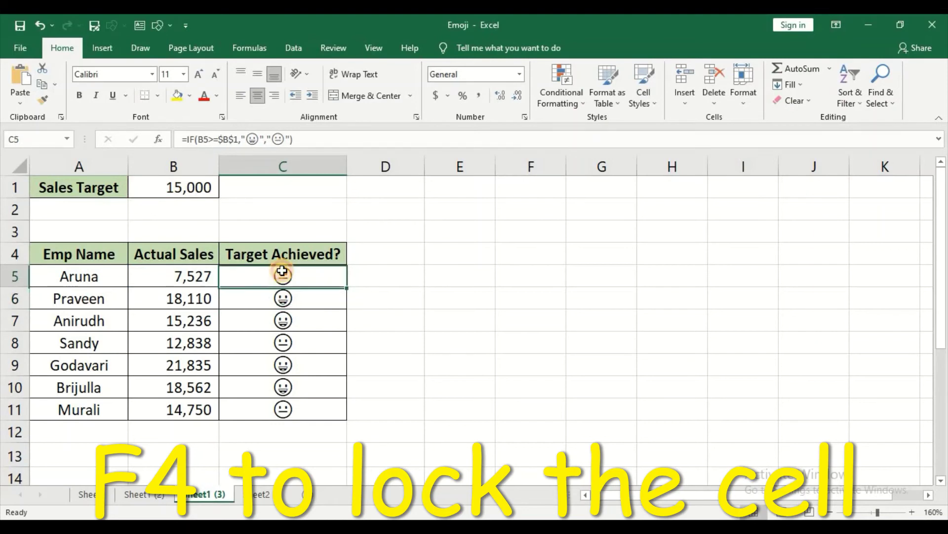
Refill the locked formula down to C11 and confirm C6 and C7 reference $B$1
double_click(348, 286)
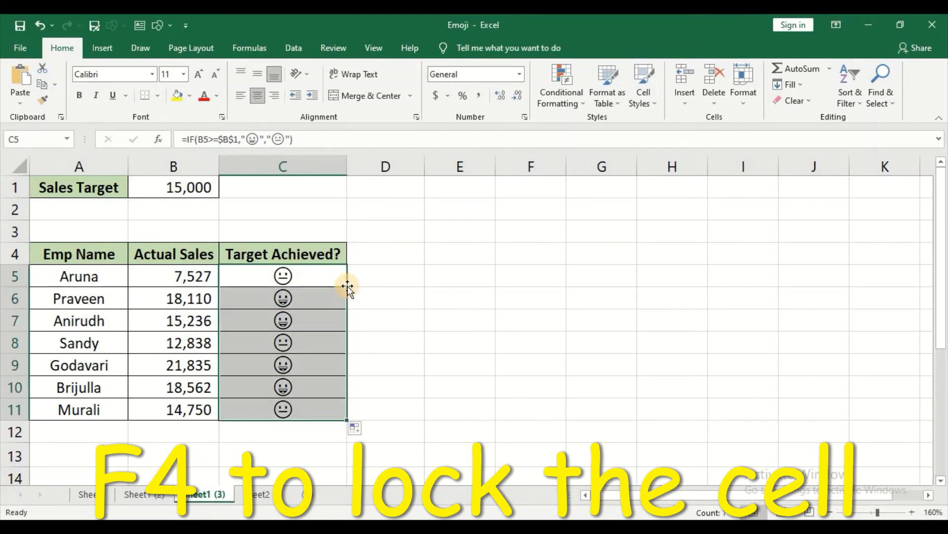
click(311, 290)
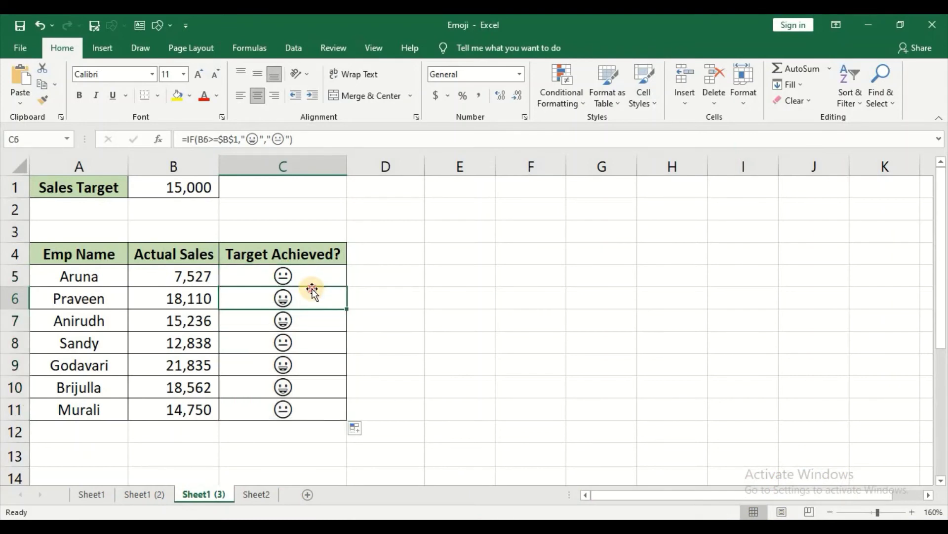
double_click(308, 294)
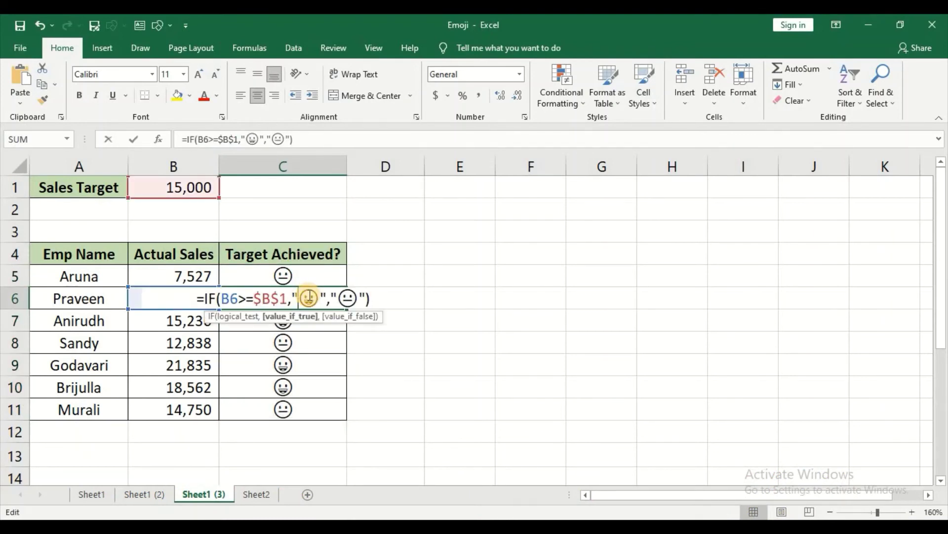
key(Return)
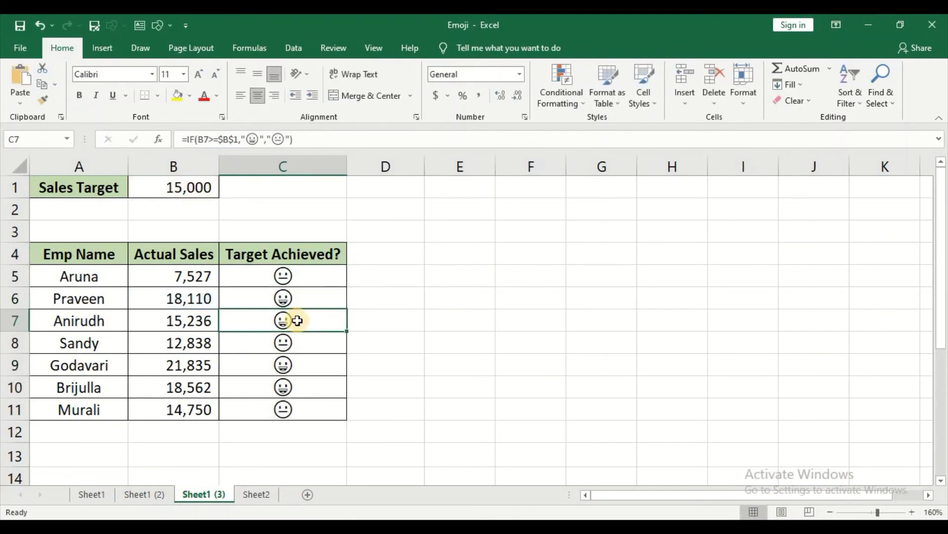
double_click(298, 320)
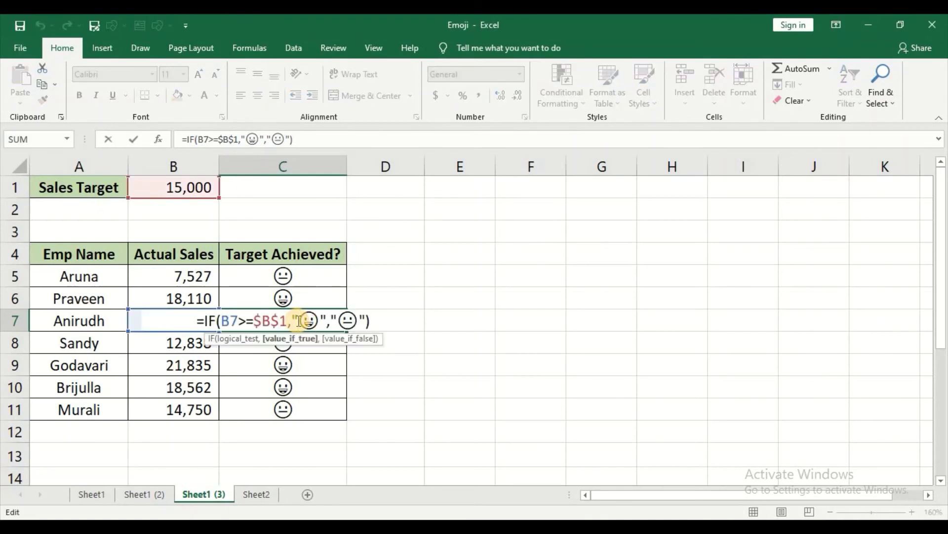
key(Return)
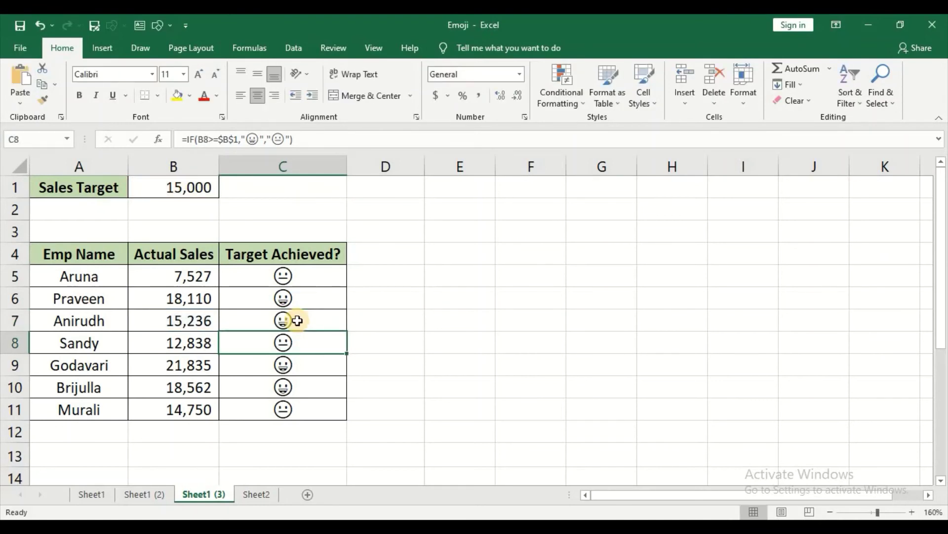
Select the A4:C11 employee table and switch on AutoFilter with Alt+D, F
click(70, 261)
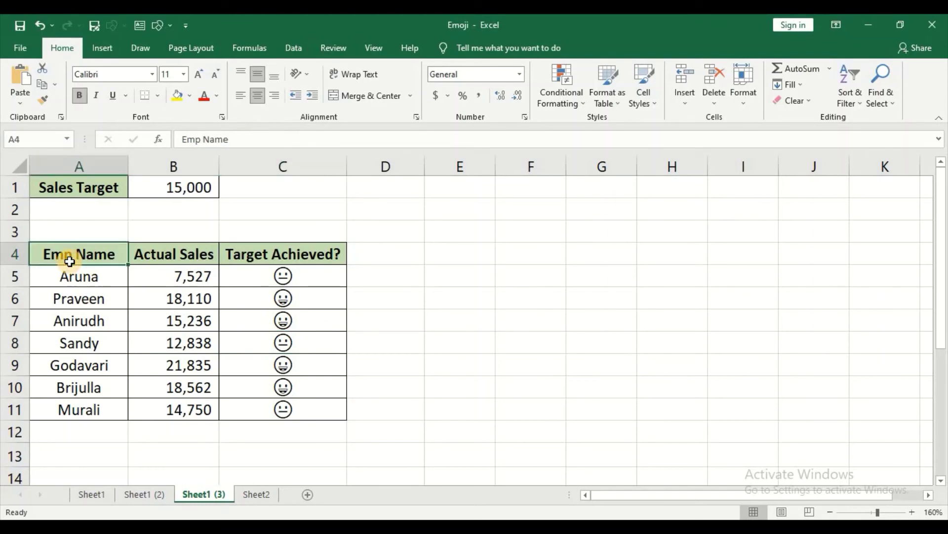
key(shift+Right)
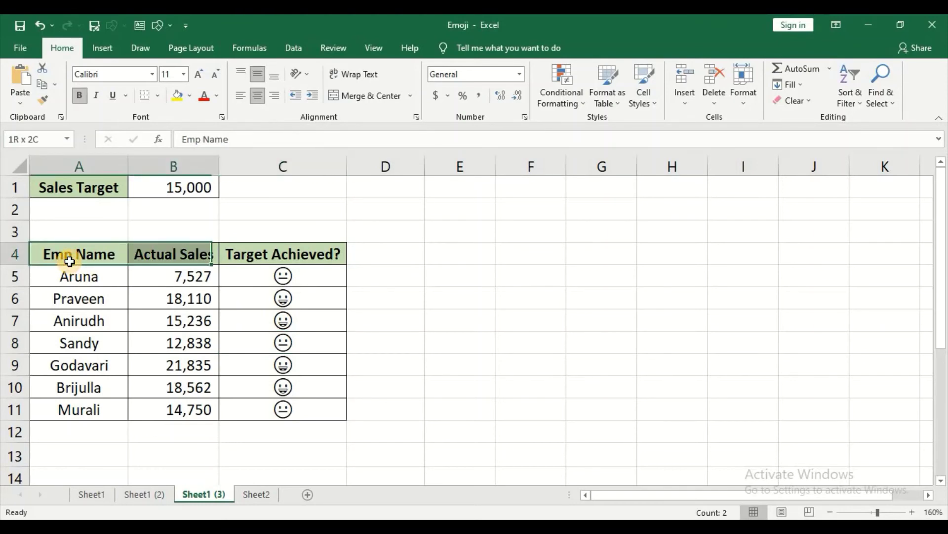
key(shift+Right)
key(shift+Down)
key(shift+Down)
key(shift+Down)
key(shift+Down)
key(shift+Down)
key(shift+Down)
key(shift+Down)
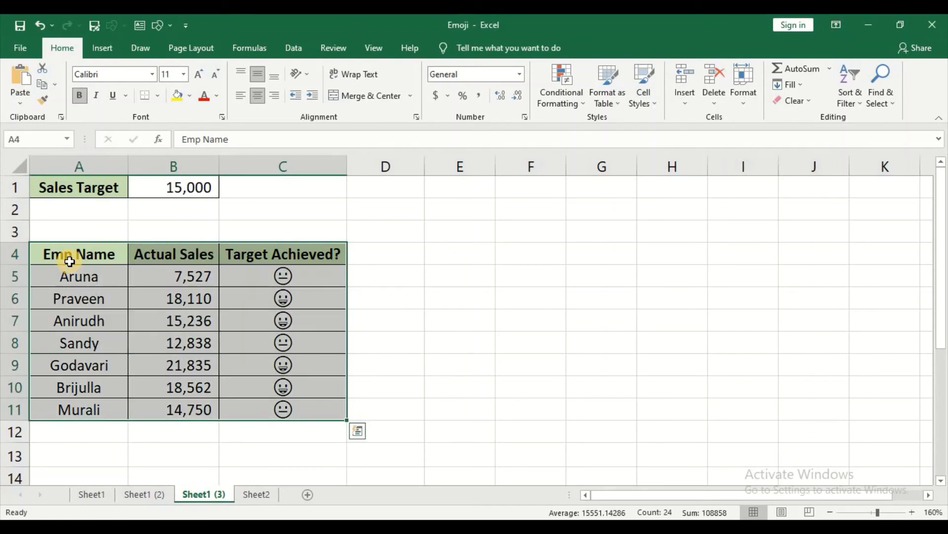
key(alt+d)
key(f)
key(f)
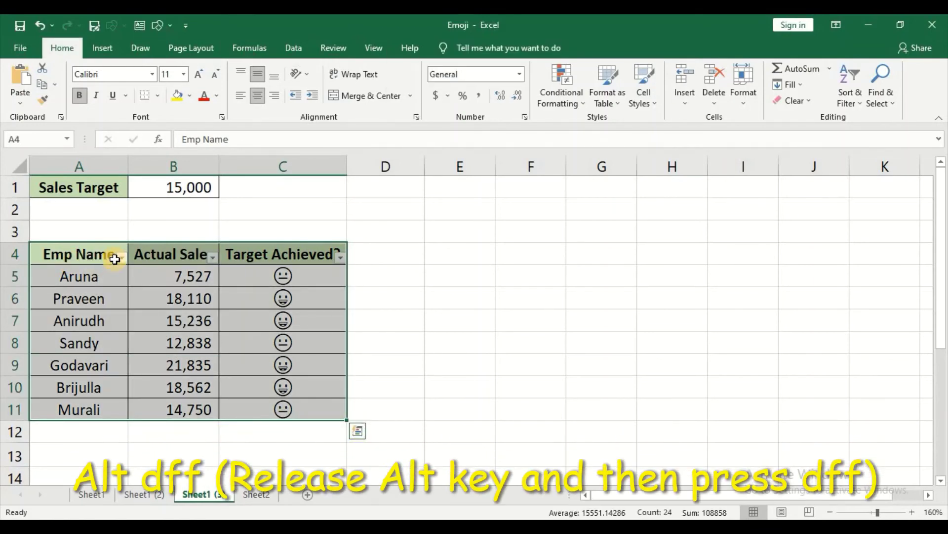
click(281, 278)
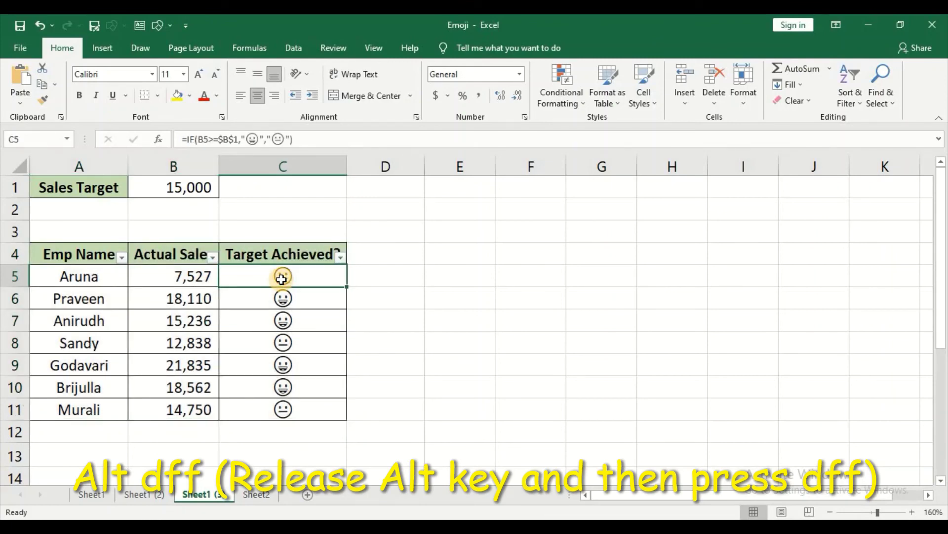
Filter Target Achieved? to the grinning face only, leaving 4 of 7 employees visible
click(341, 258)
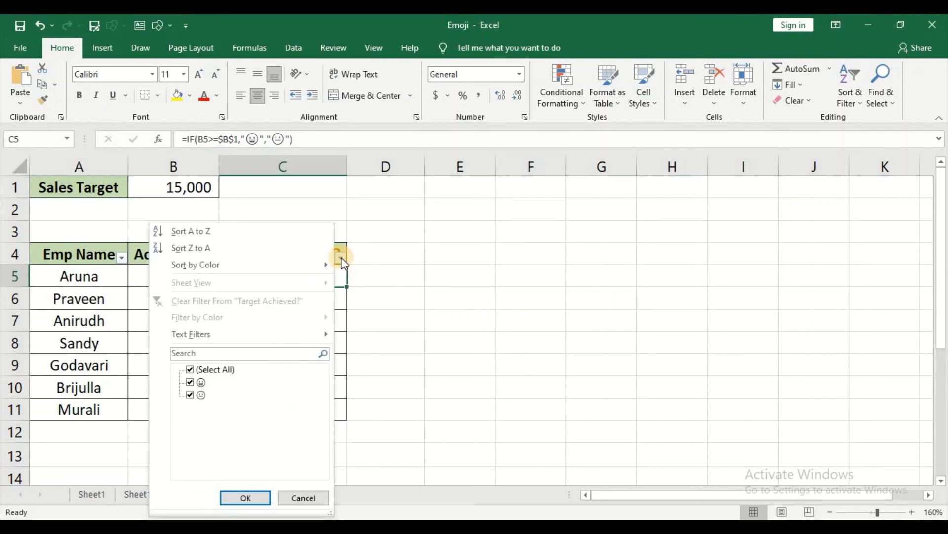
click(197, 369)
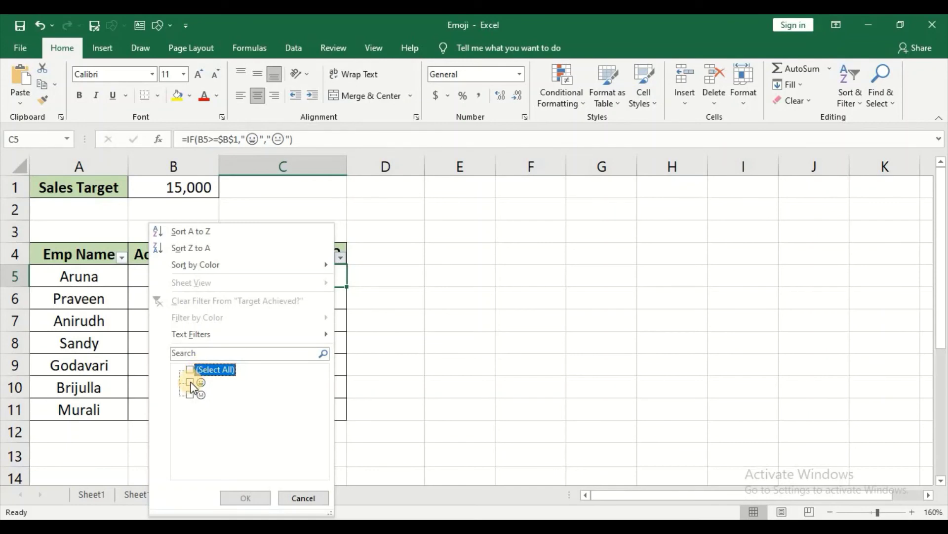
click(190, 382)
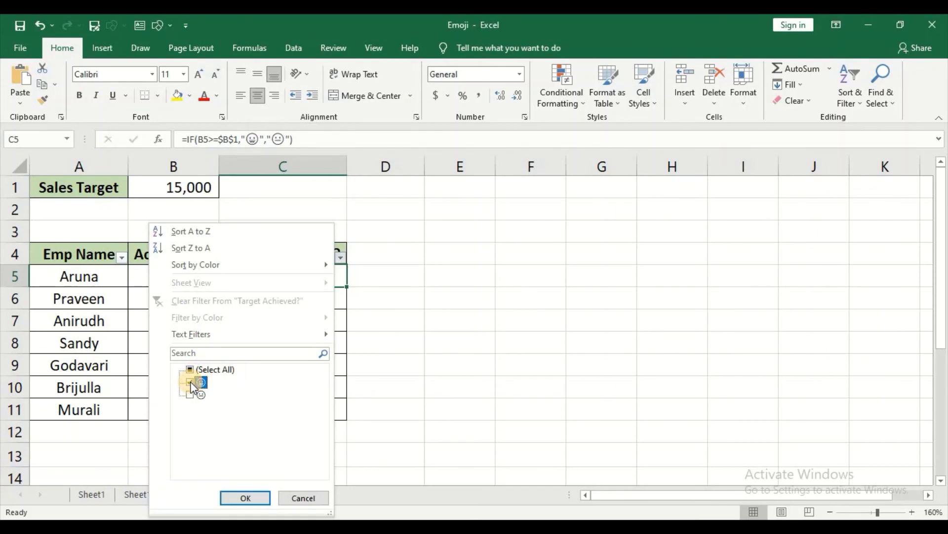
click(246, 497)
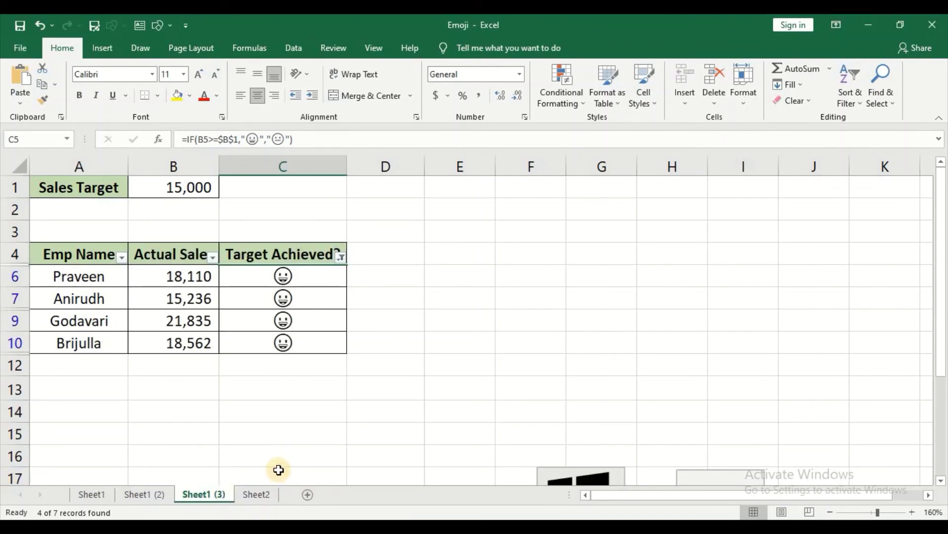
click(311, 289)
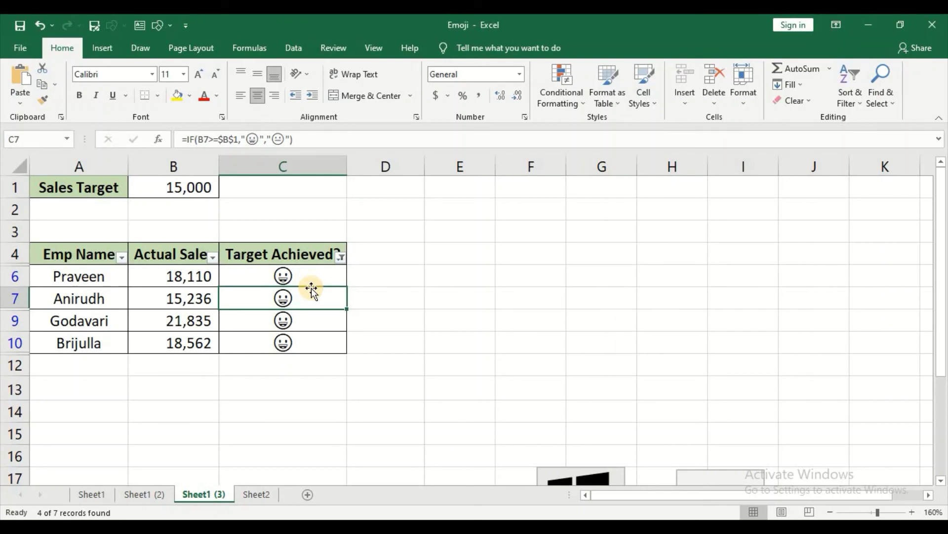
Switch off AutoFilter with Alt+D, F so all seven employees reappear
key(alt+d)
key(f)
key(f)
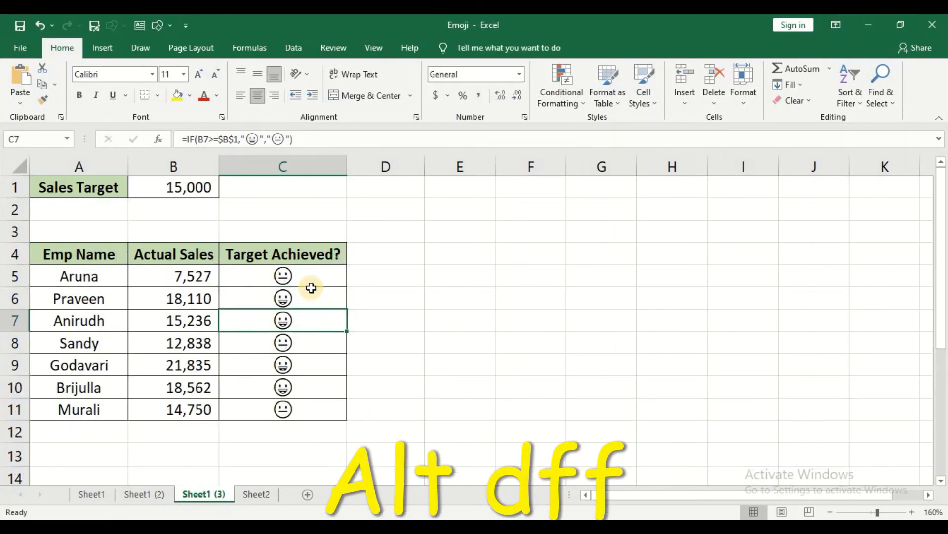